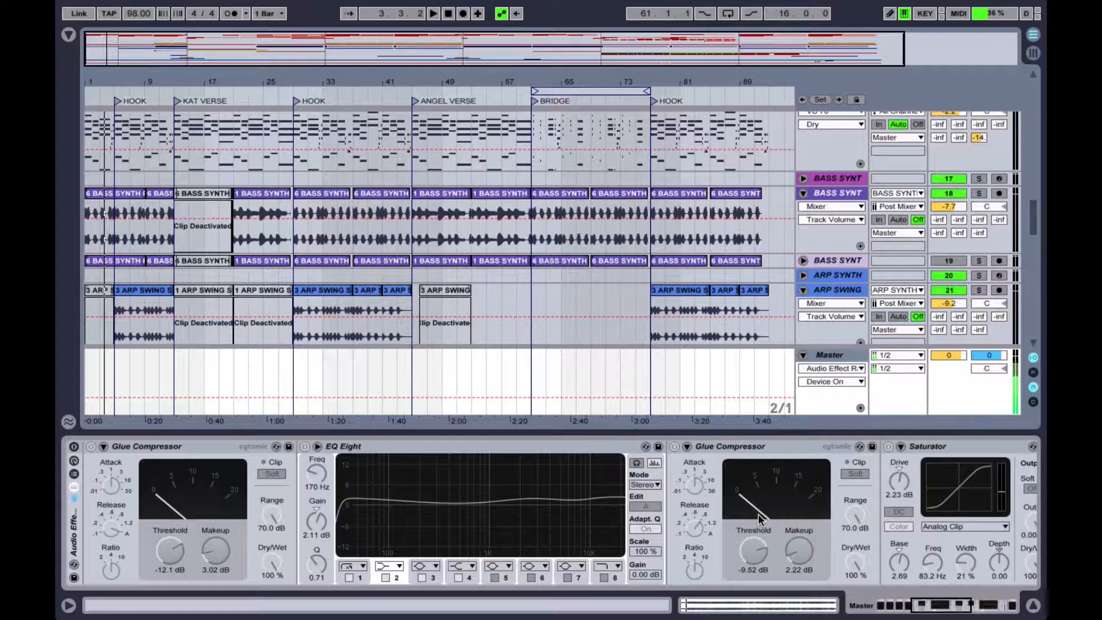
Step: Examine the Master track rack's first Glue Compressor, the stereo EQ Eight and the second Glue Compressor
left_click(194, 445)
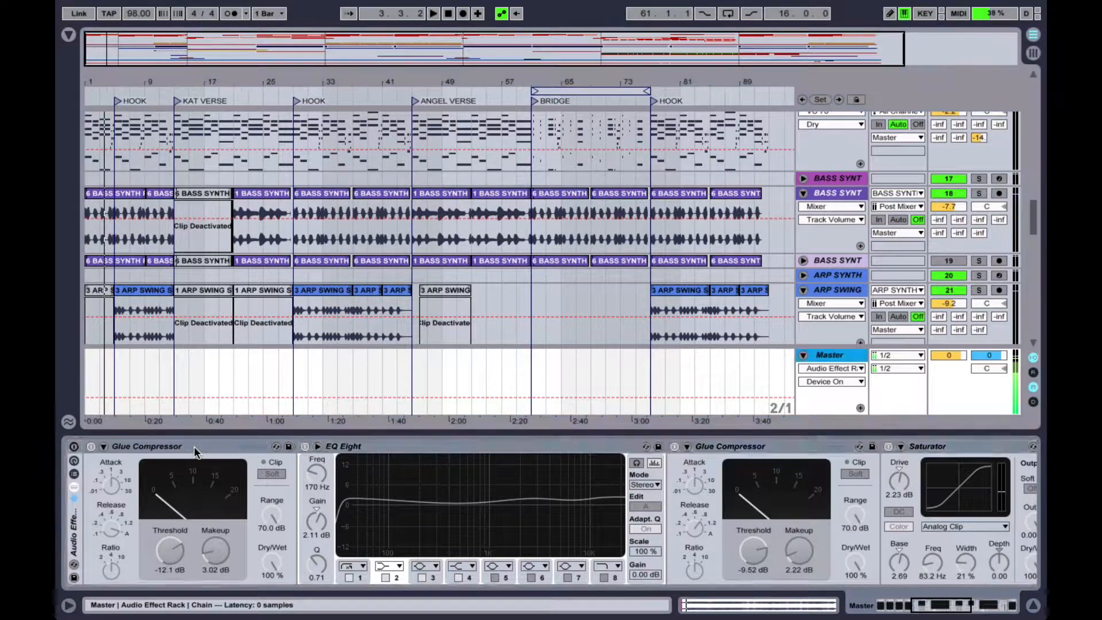
left_click(110, 479)
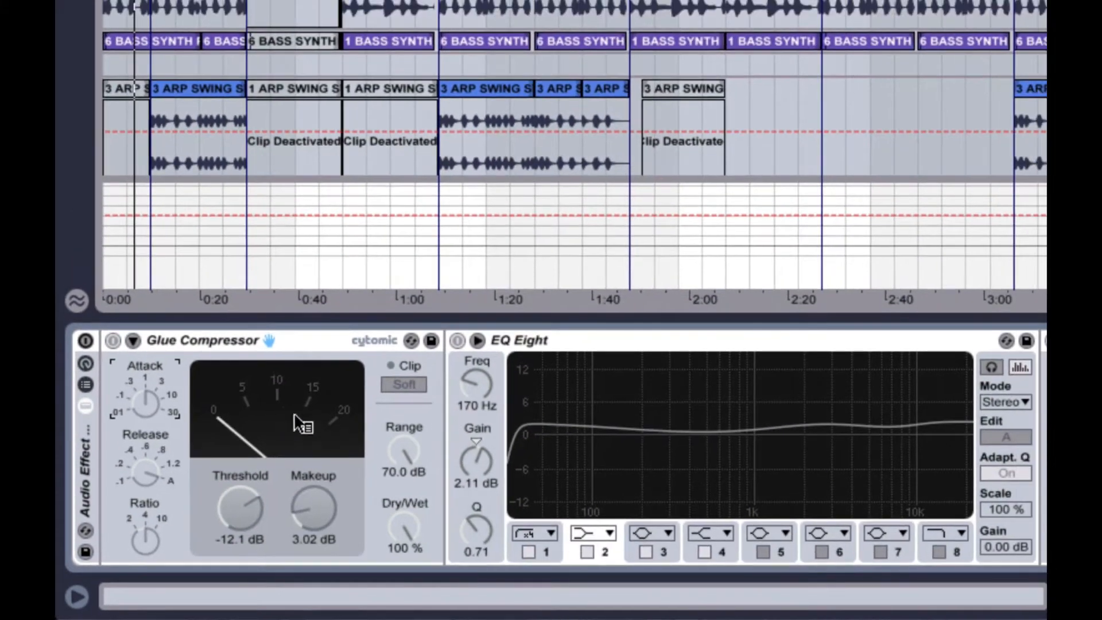
left_click(616, 337)
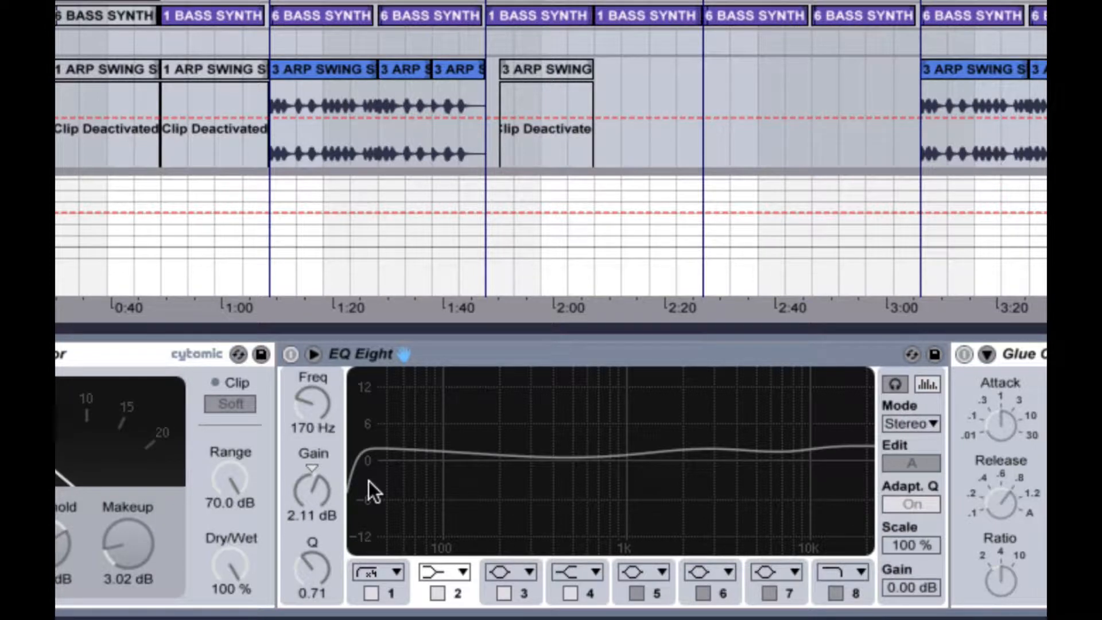
scroll(370, 487, "right", 5)
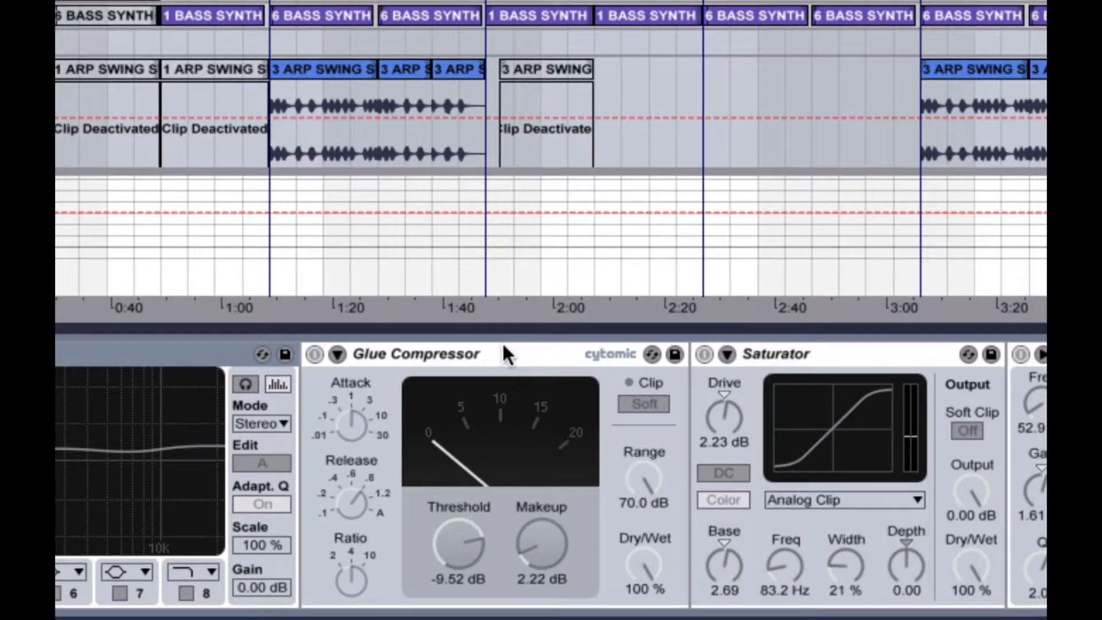
left_click(505, 352)
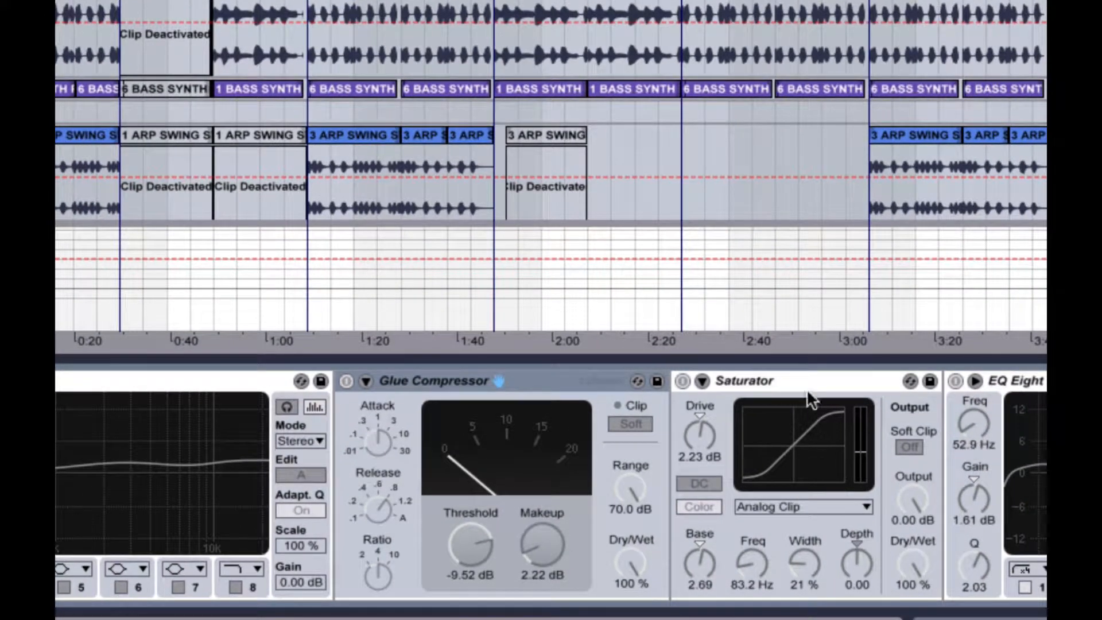
Step: Examine the Saturator, the mid/side EQ Eight and the Limiter at the end of the Master track's rack
left_click(797, 380)
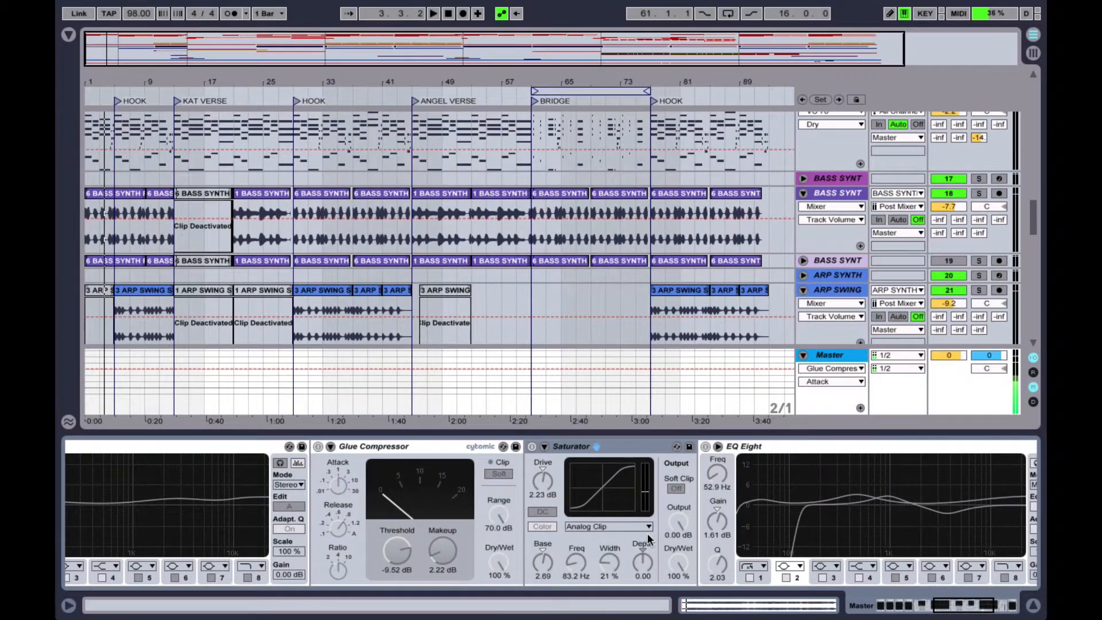
left_click(811, 441)
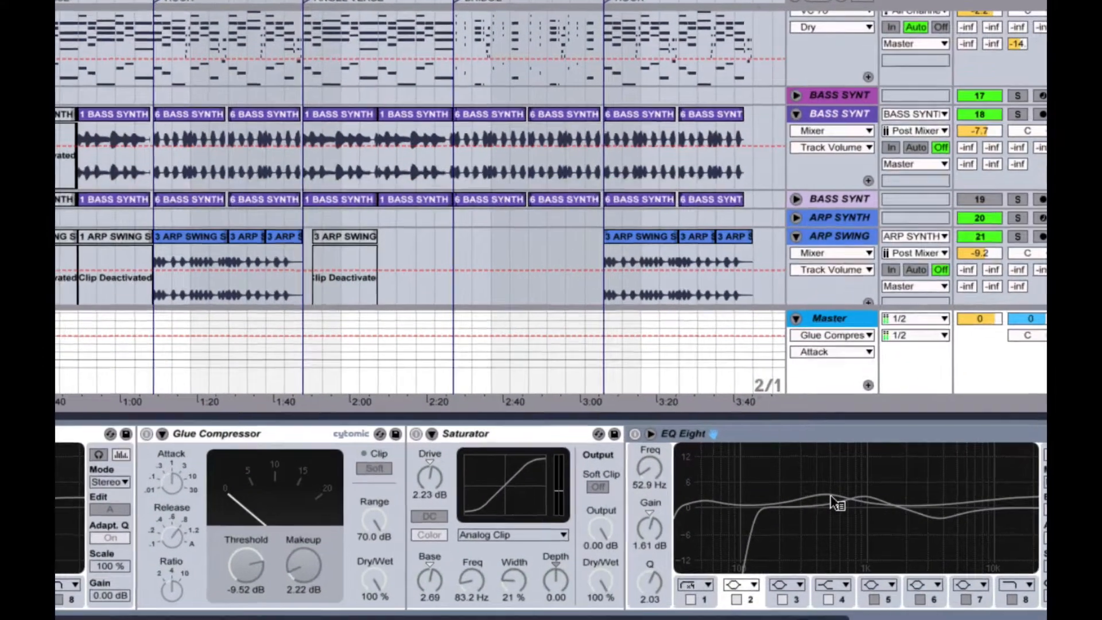
scroll(830, 494, "right", 3)
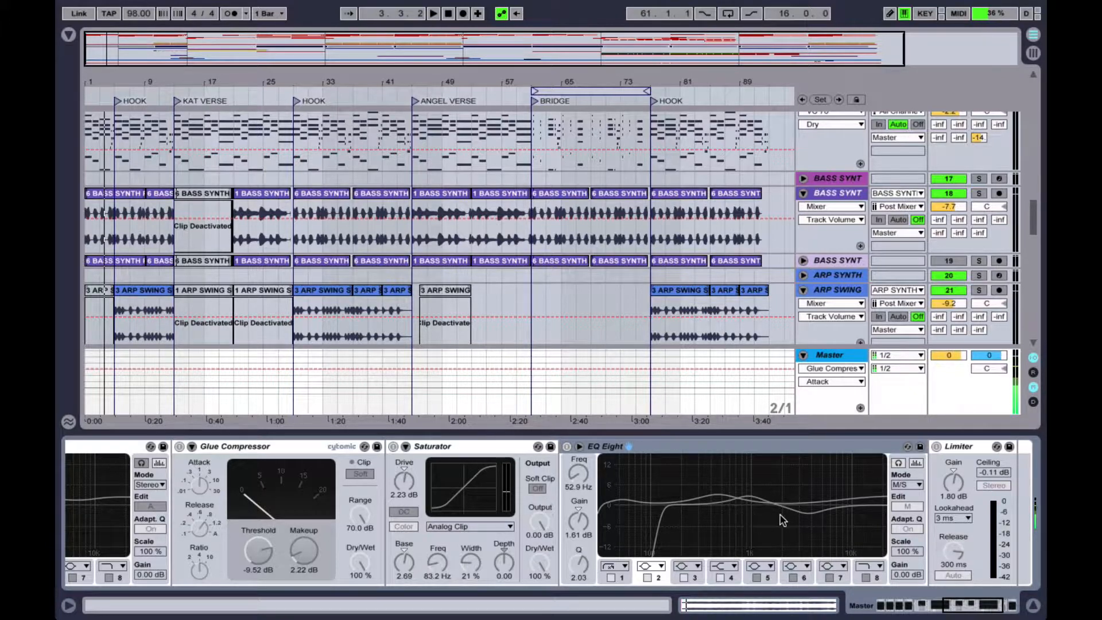
left_click(962, 445)
scroll(888, 491, "right", 5)
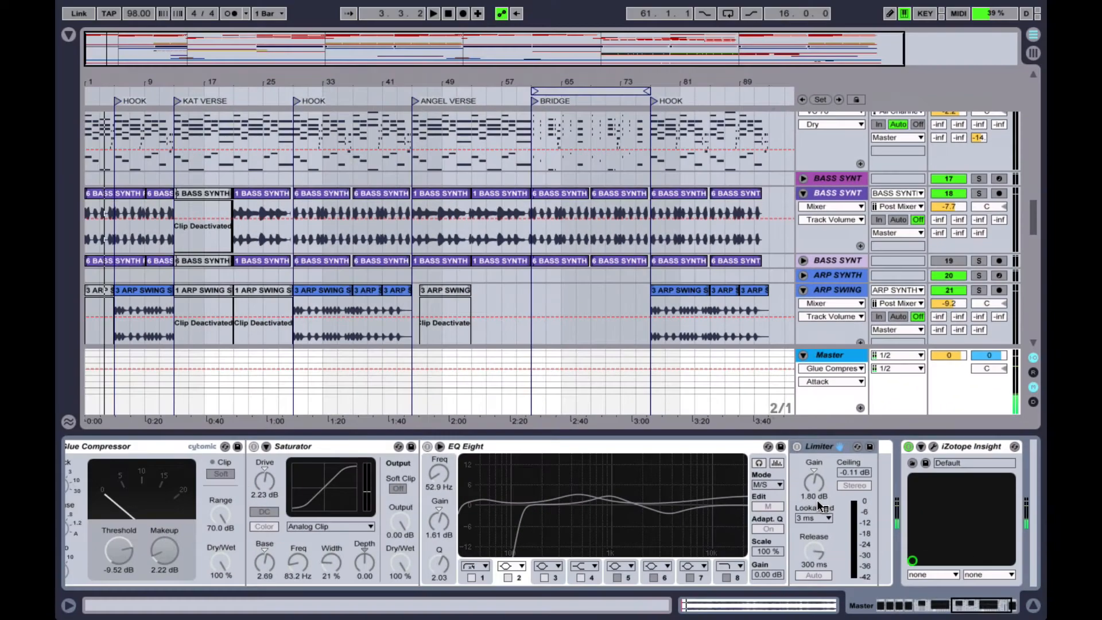
Step: Open the PAZ Meters plug-in on the Master track and reset its peak reading
scroll(715, 494, "left", 5)
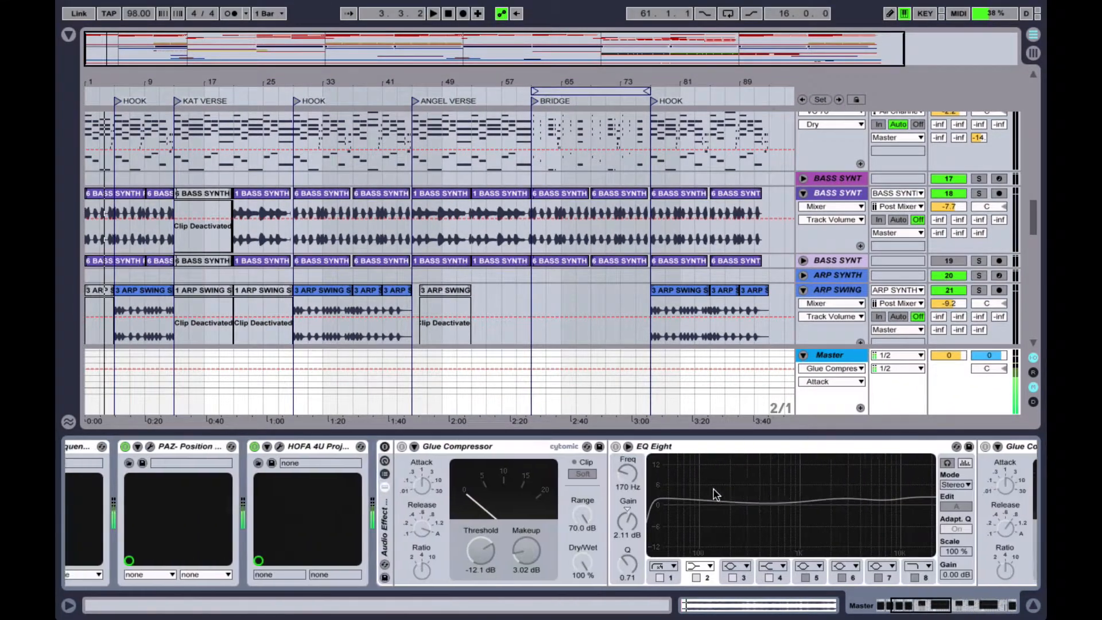
left_click(106, 446)
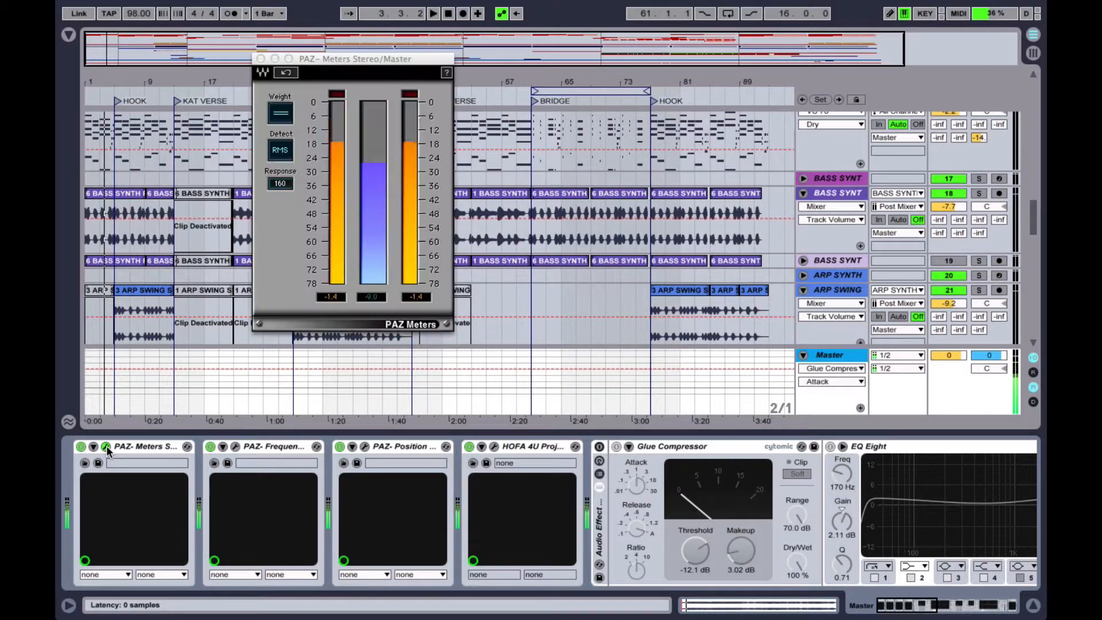
left_click(332, 296)
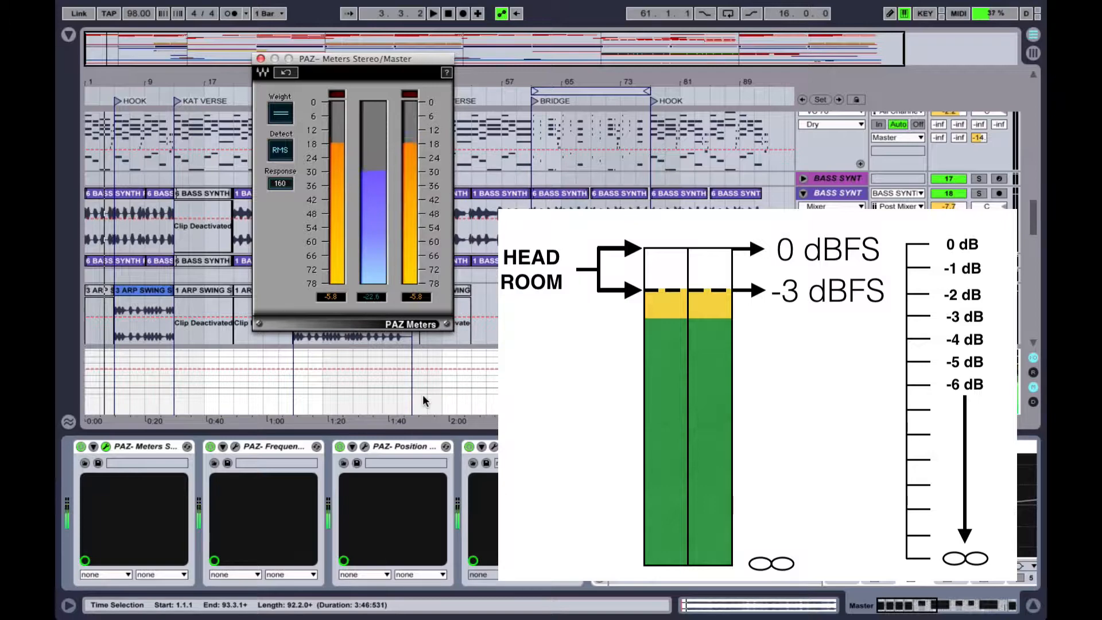
Step: Open iZotope Insight on the Master track, dismiss its preset manager and move its window aside next to PAZ Meters
scroll(911, 475, "right", 15)
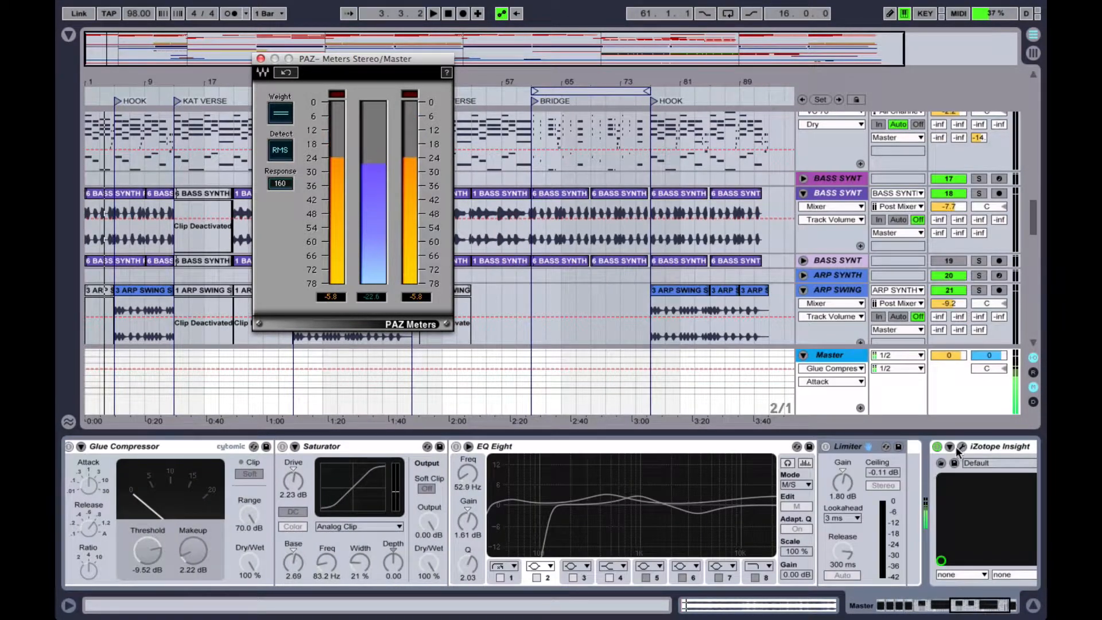
left_click(962, 446)
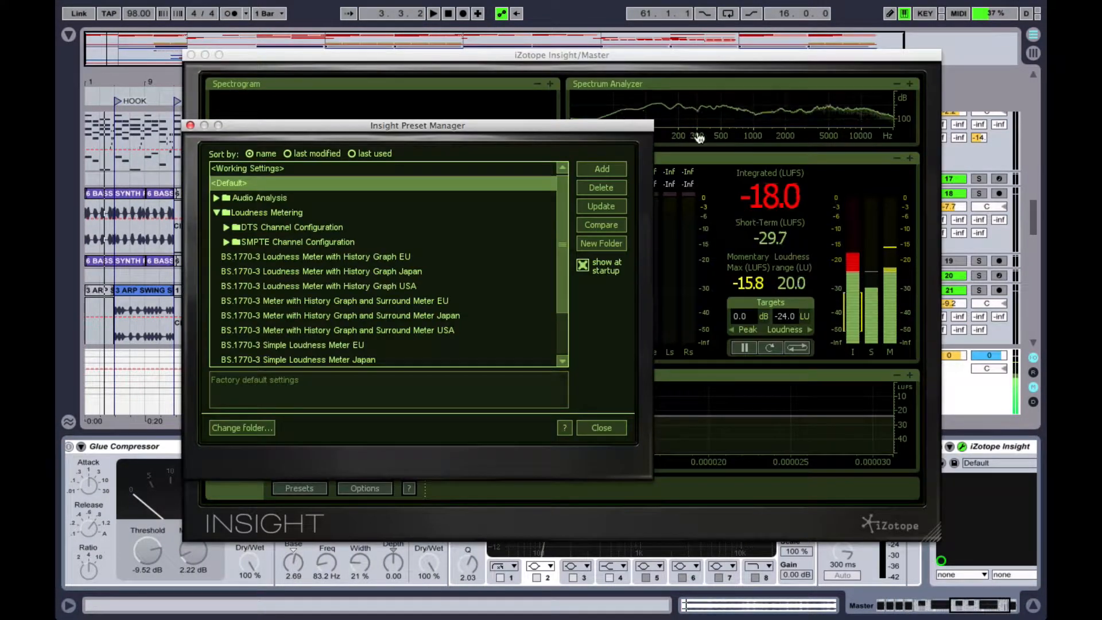
left_click(189, 125)
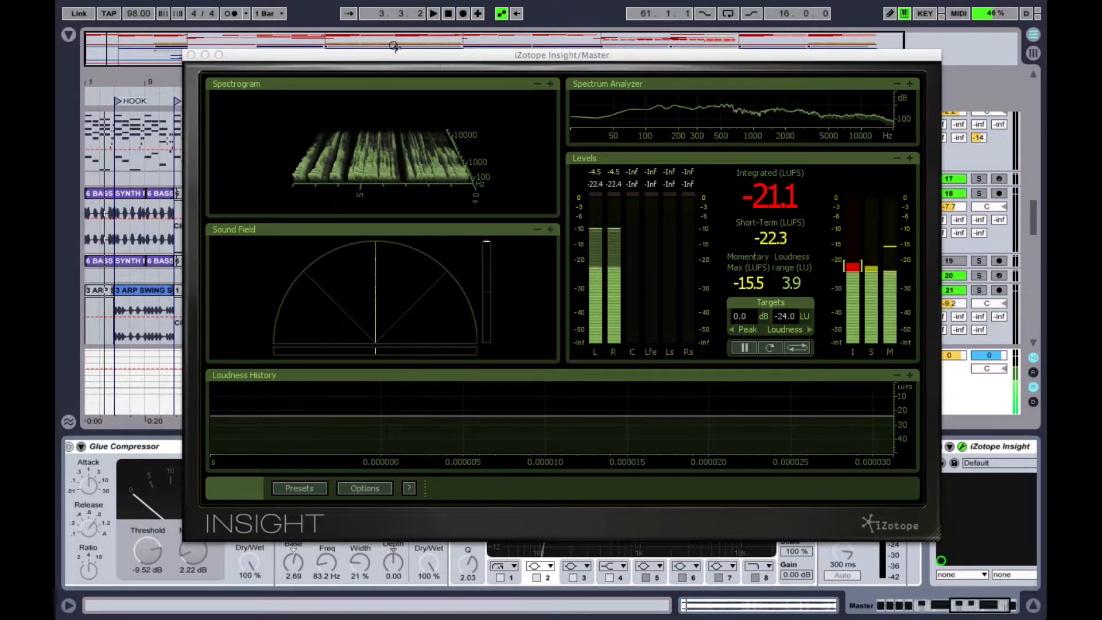
left_click_drag(380, 55, 387, 55)
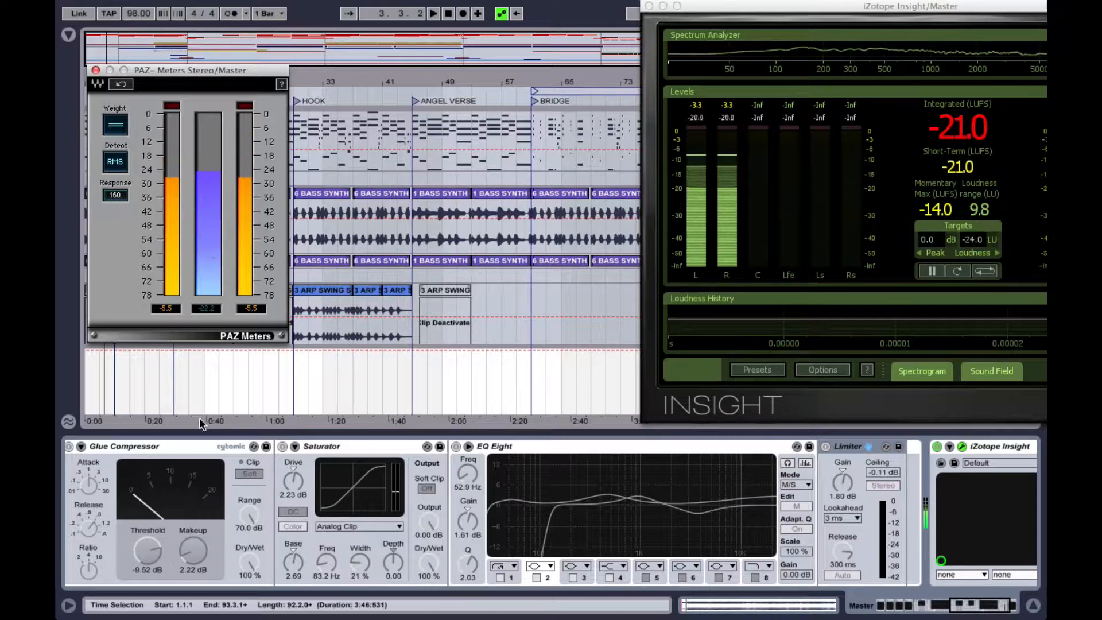
Step: View the PAZ Frequency and PAZ Position analyzers on the Master track one after the other, closing each
scroll(210, 453, "left", 5)
scroll(210, 453, "left", 5)
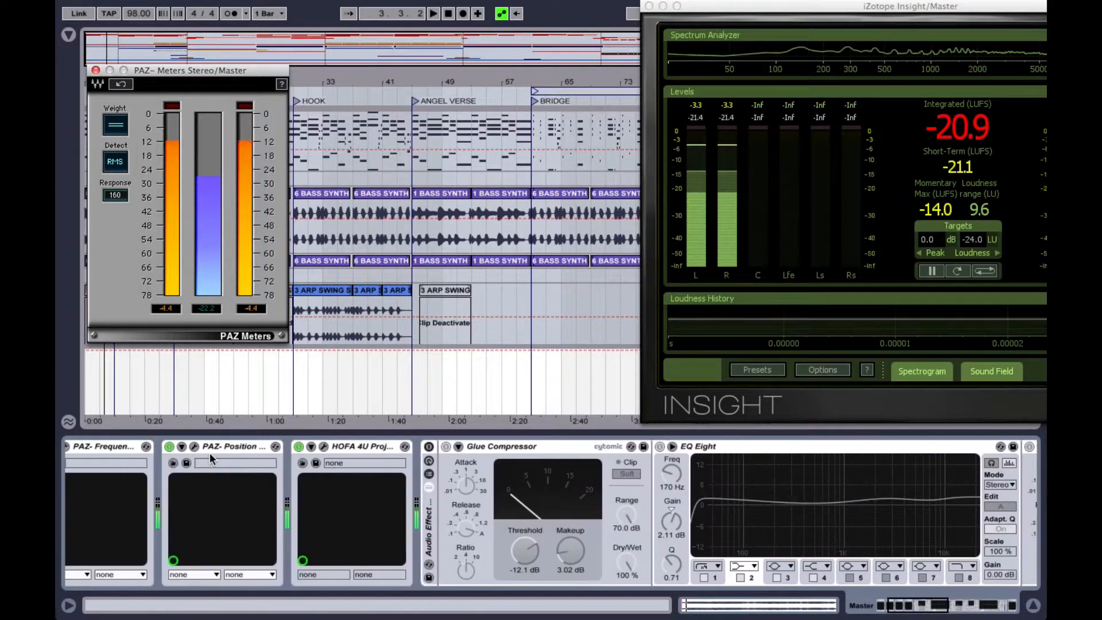
scroll(407, 503, "left", 5)
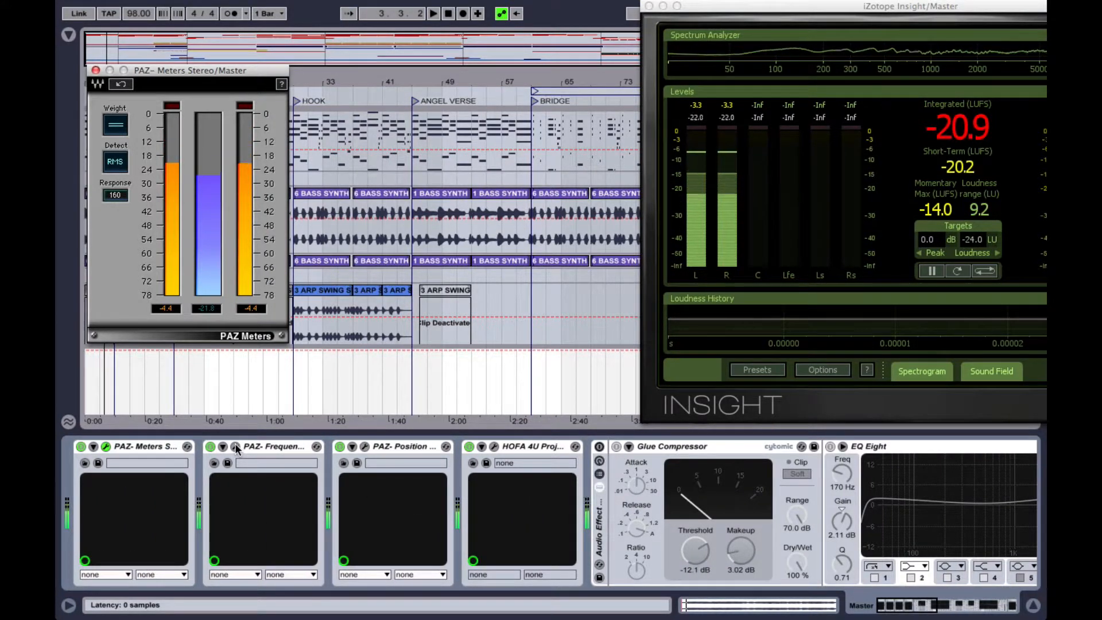
left_click(235, 445)
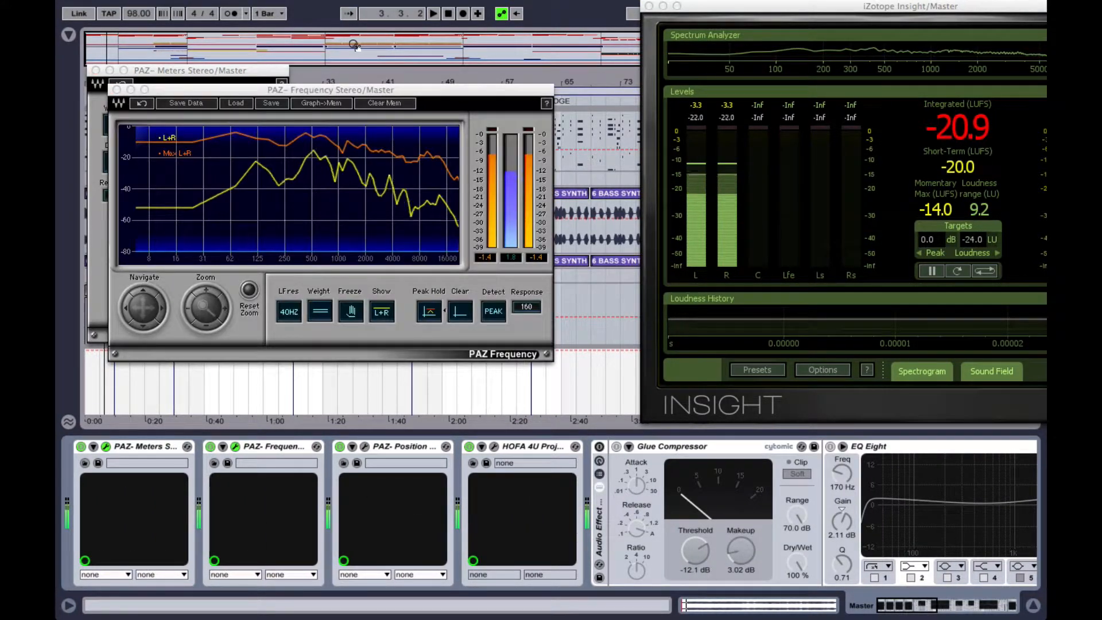
left_click(116, 90)
left_click(365, 446)
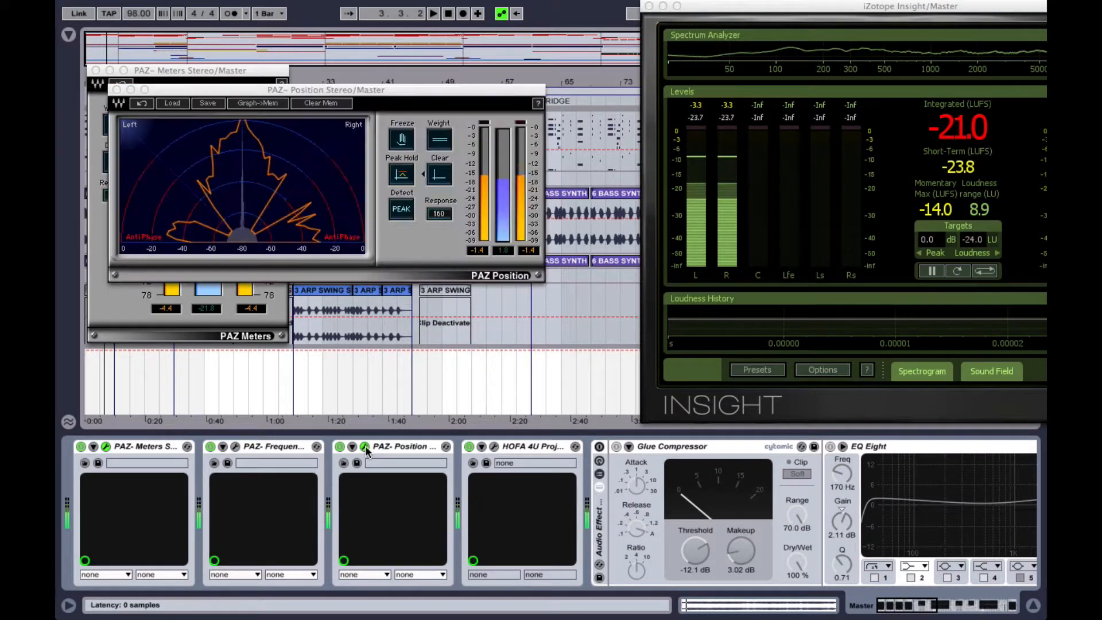
left_click(116, 90)
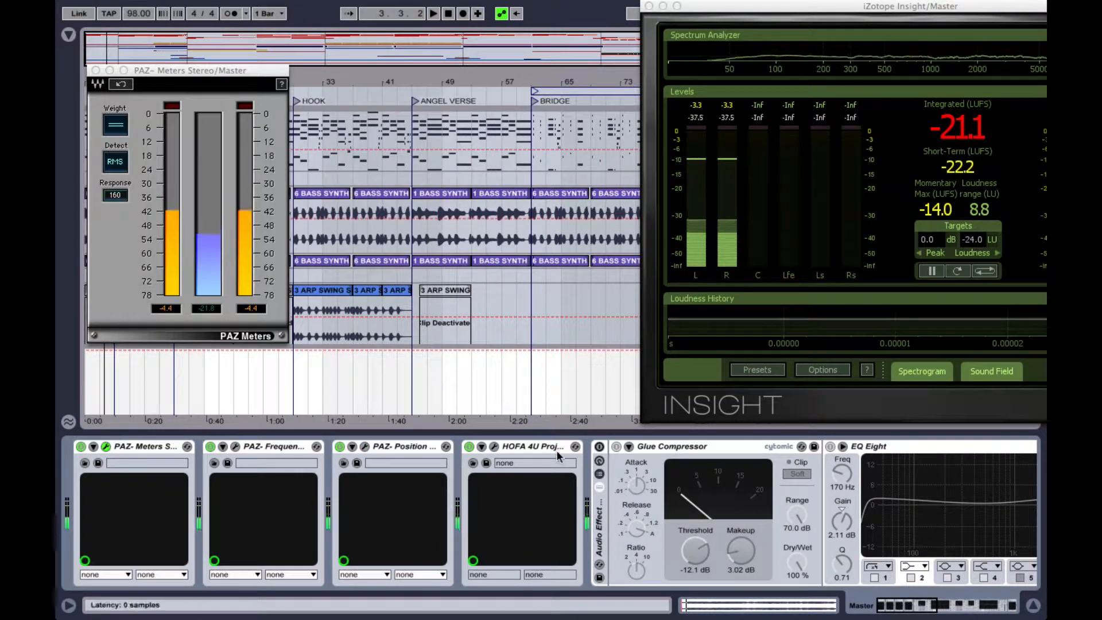
Step: Pause the project timer in HOFA 4U ProjectTime on the Master track and close the plug-in window
left_click(494, 446)
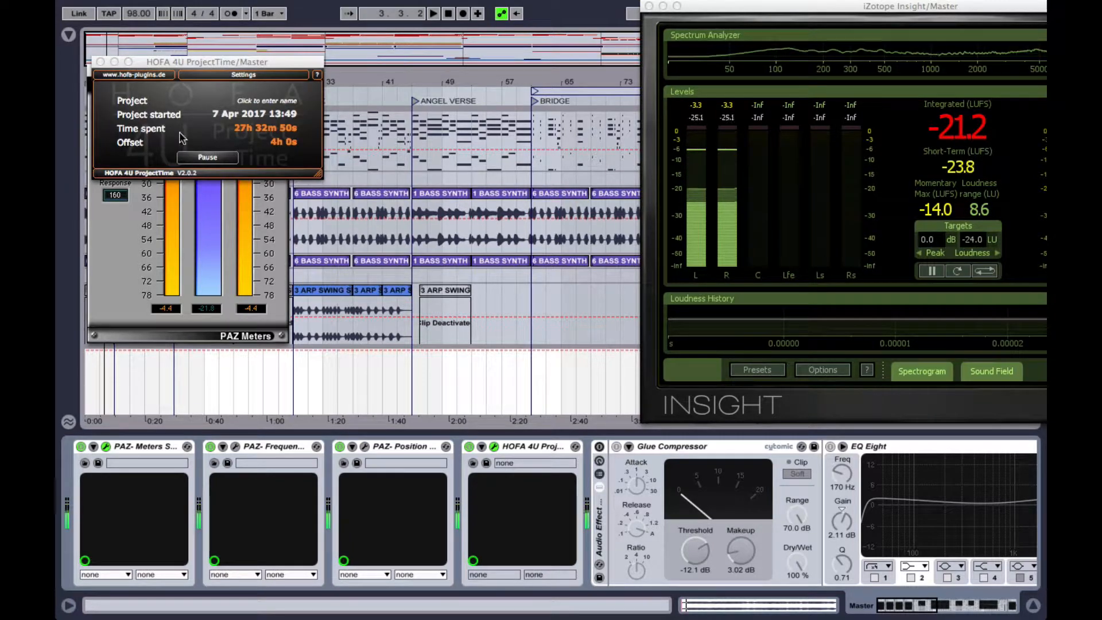
left_click(198, 159)
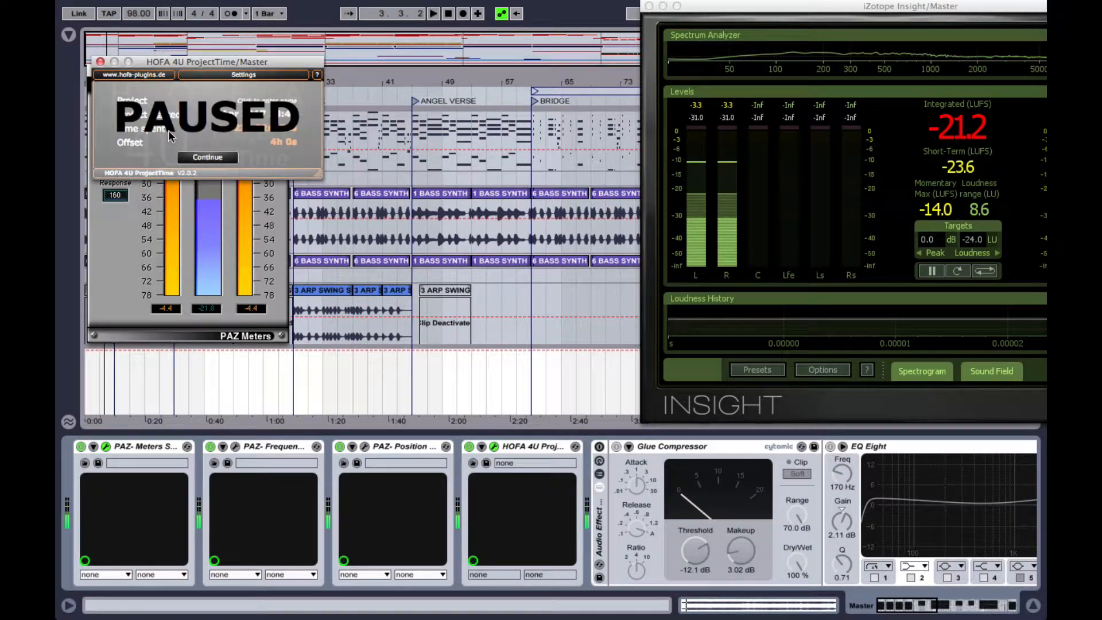
left_click(100, 61)
Step: Compare the song's playback levels with the Master track's mastering rack on and off, and reset the PAZ Meters peak reading
scroll(551, 489, "right", 6)
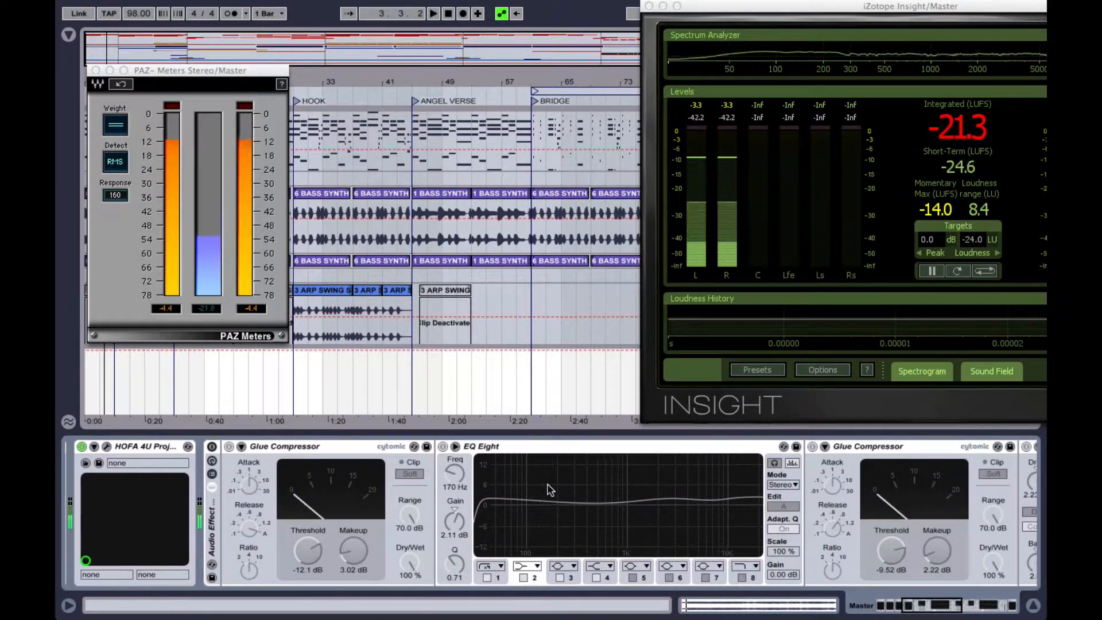
scroll(335, 469, "right", 4)
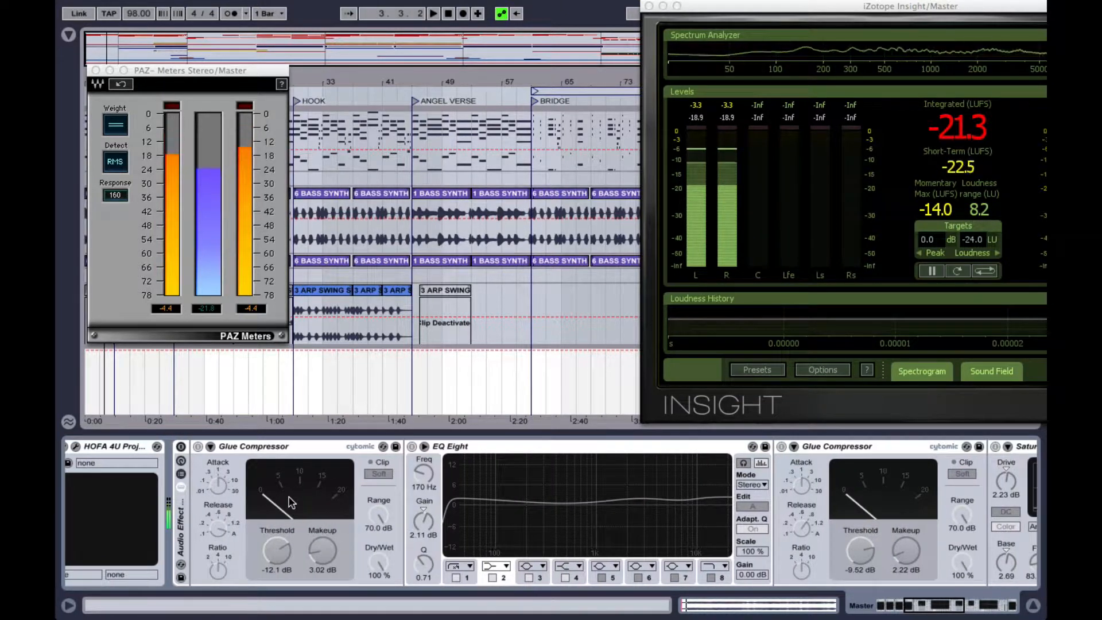
scroll(414, 505, "right", 5)
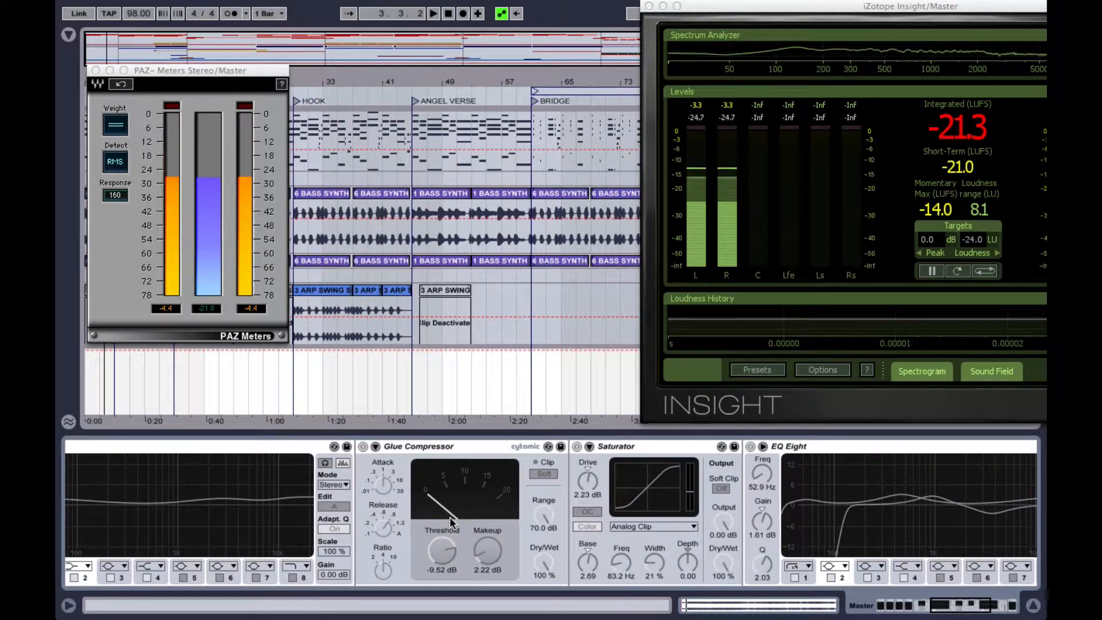
scroll(450, 517, "right", 6)
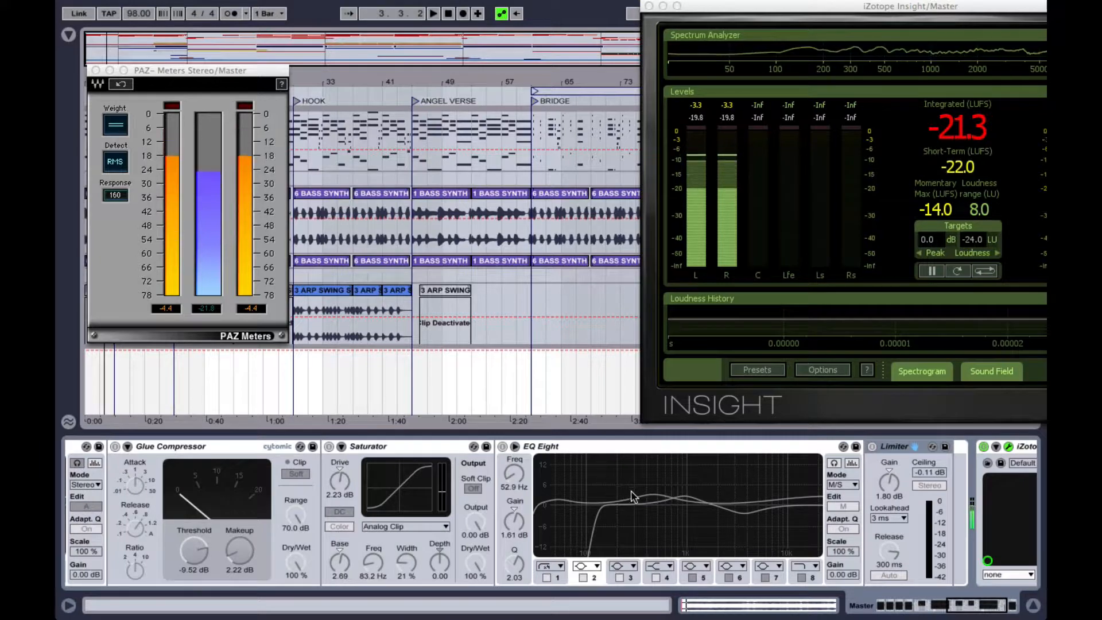
scroll(632, 501, "right", 2)
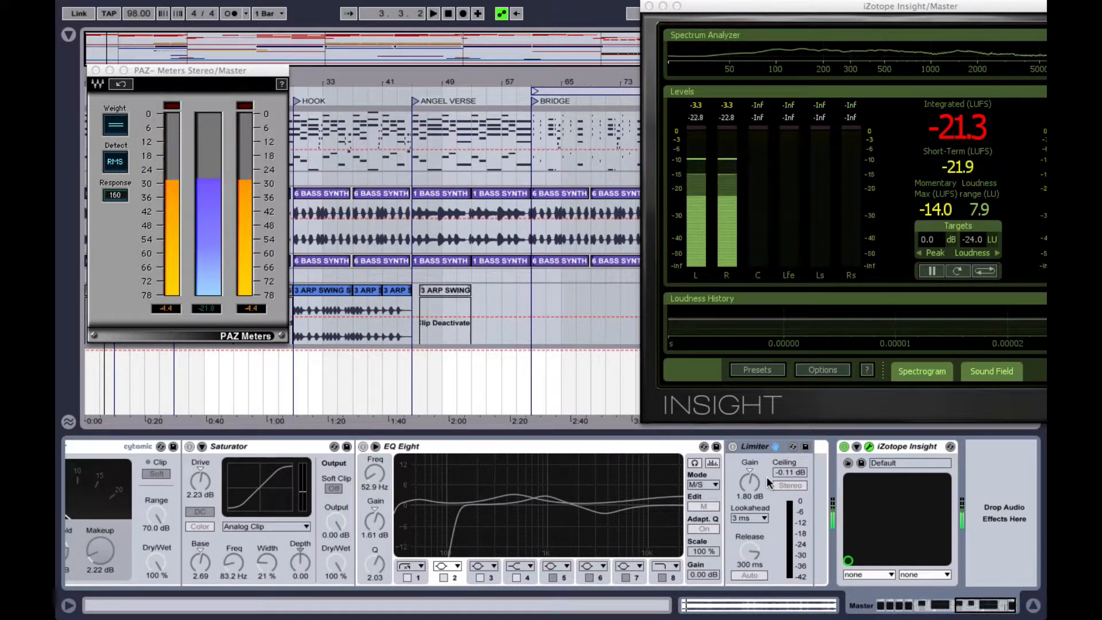
scroll(766, 476, "left", 10)
key("space")
left_click(72, 446)
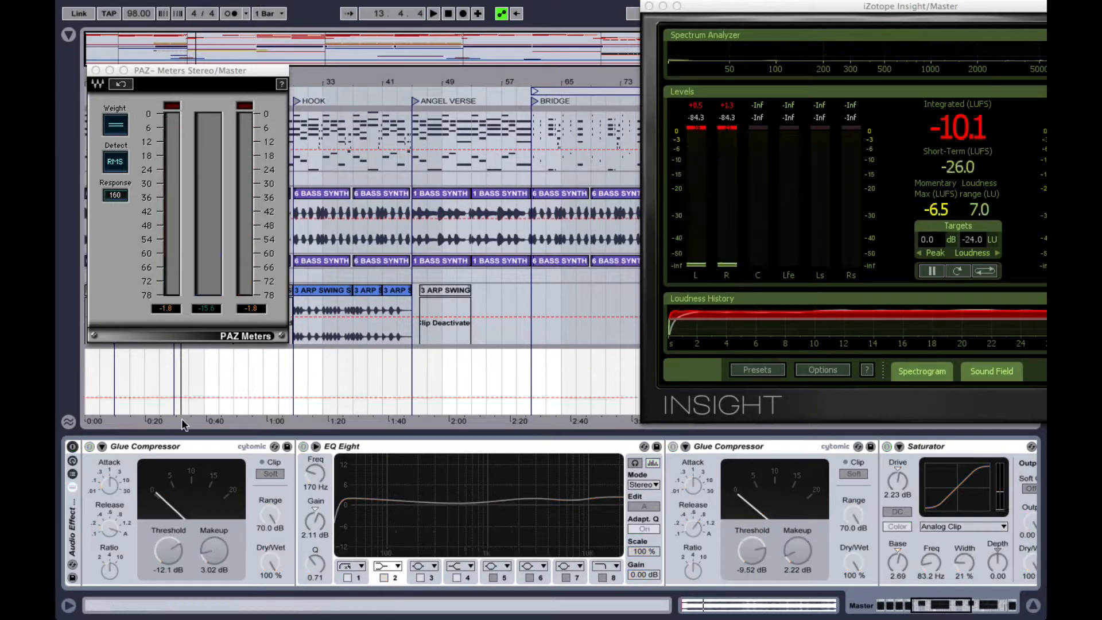
key("space")
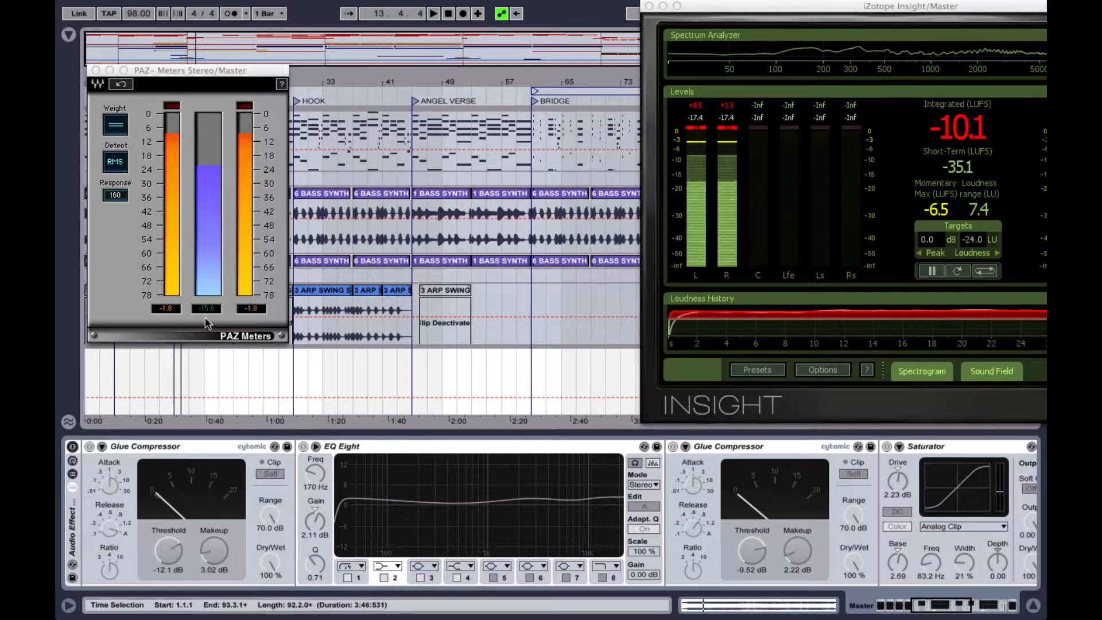
left_click(167, 309)
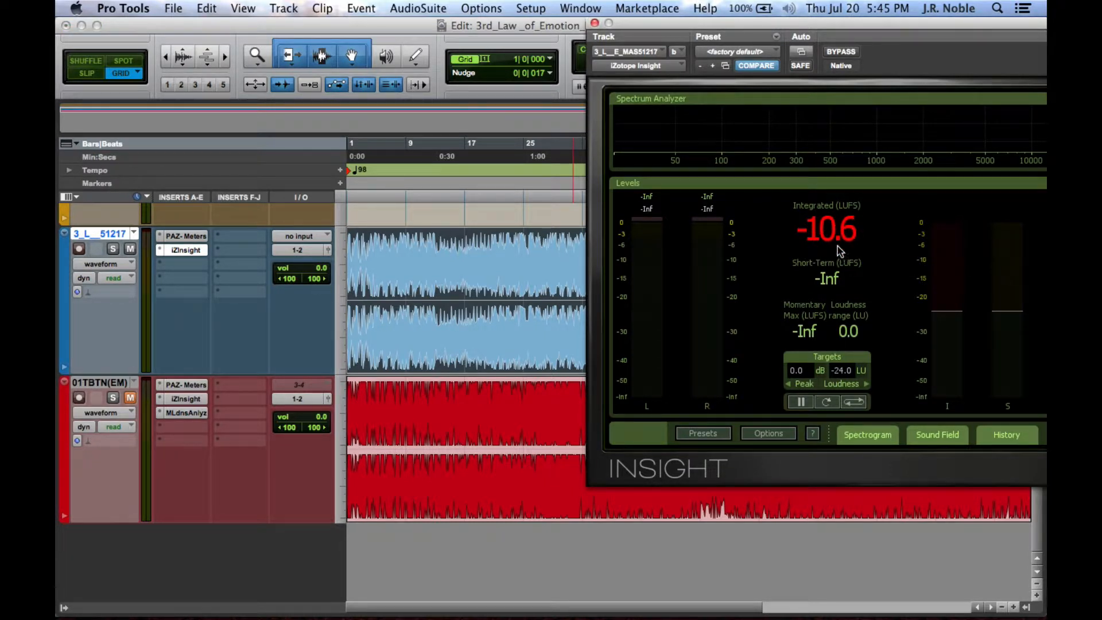
Step: Play the 3_L__51217 master in Pro Tools and compare its Insight loudness with the Ableton Live mix, toggling the Live rack
key("space")
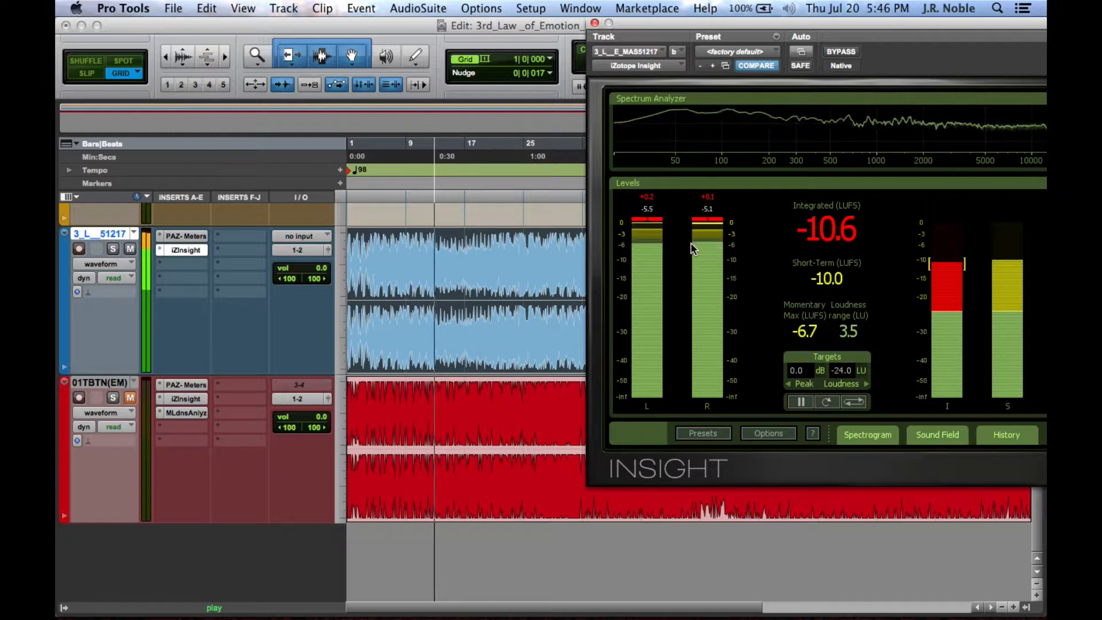
key("space")
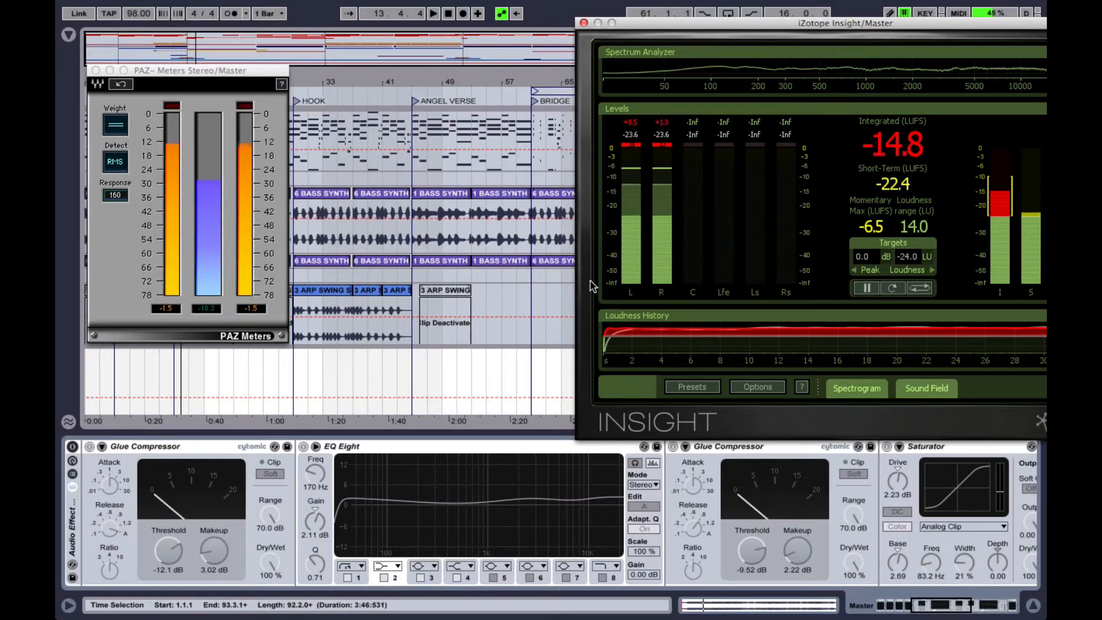
left_click(73, 447)
key("space")
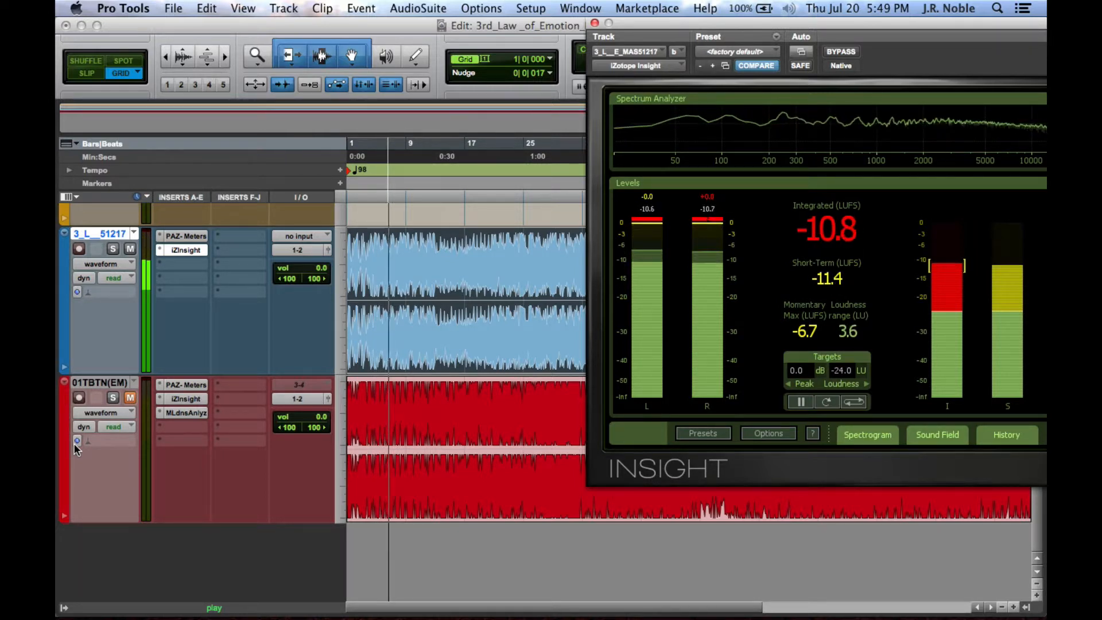
key("space")
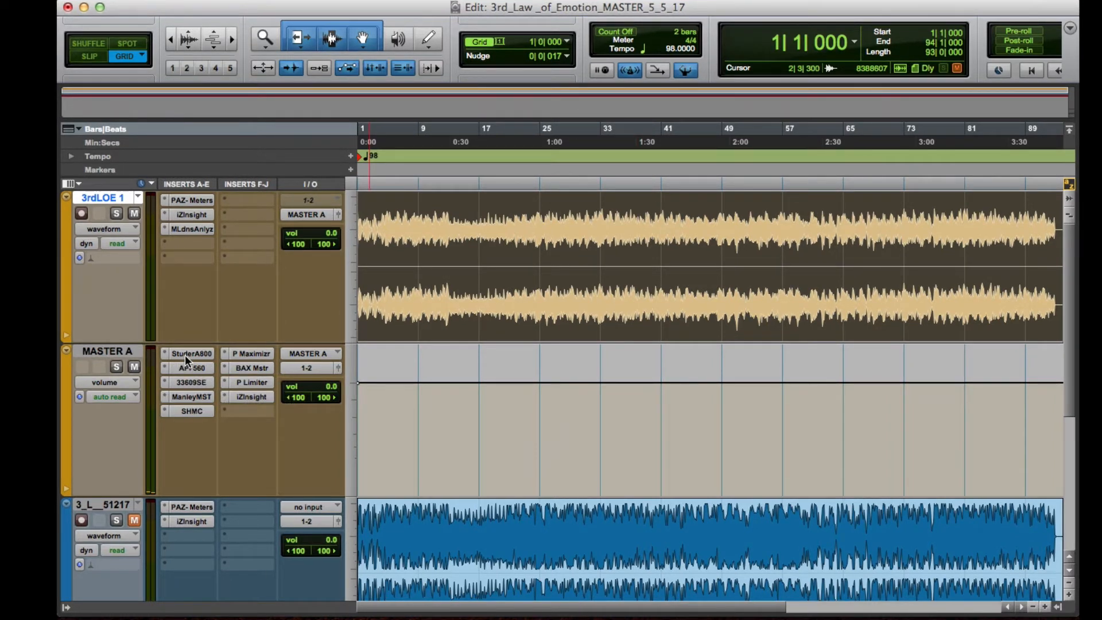
Step: View the Studer A800, API 560 and Neve 33609SE settings on the MASTER A track one after the other, leaving all of them closed
left_click(186, 355)
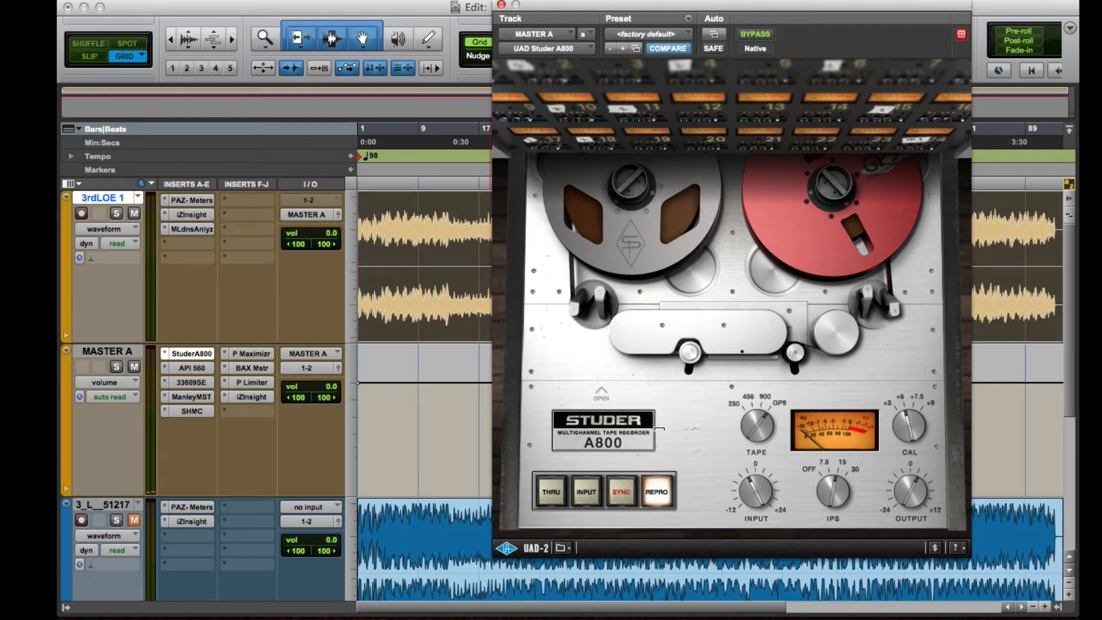
left_click(501, 6)
left_click(194, 368)
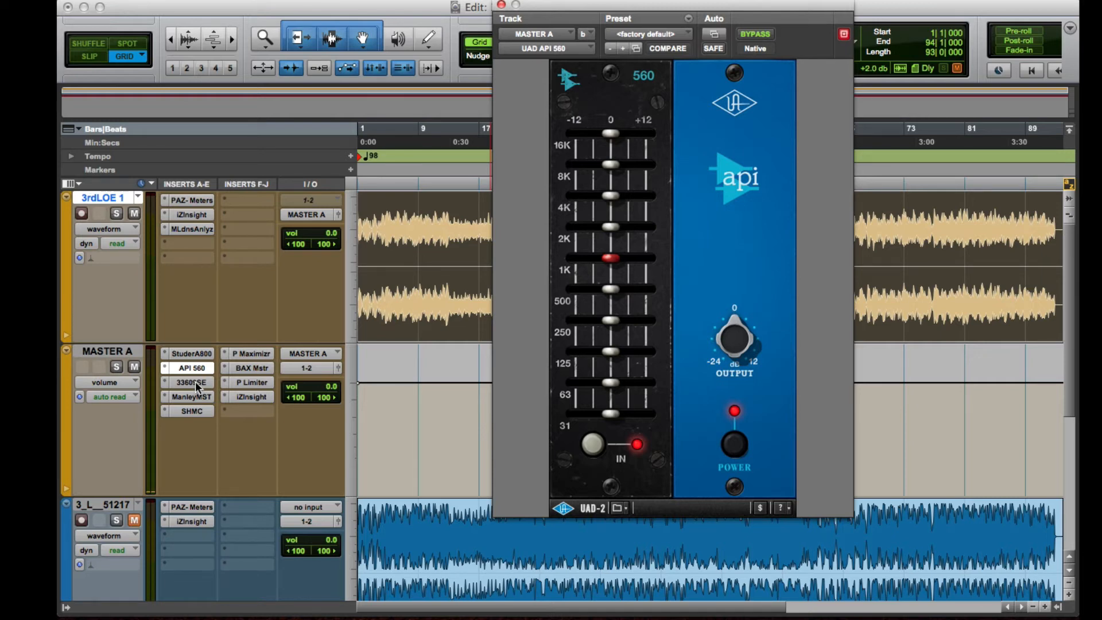
left_click(193, 383)
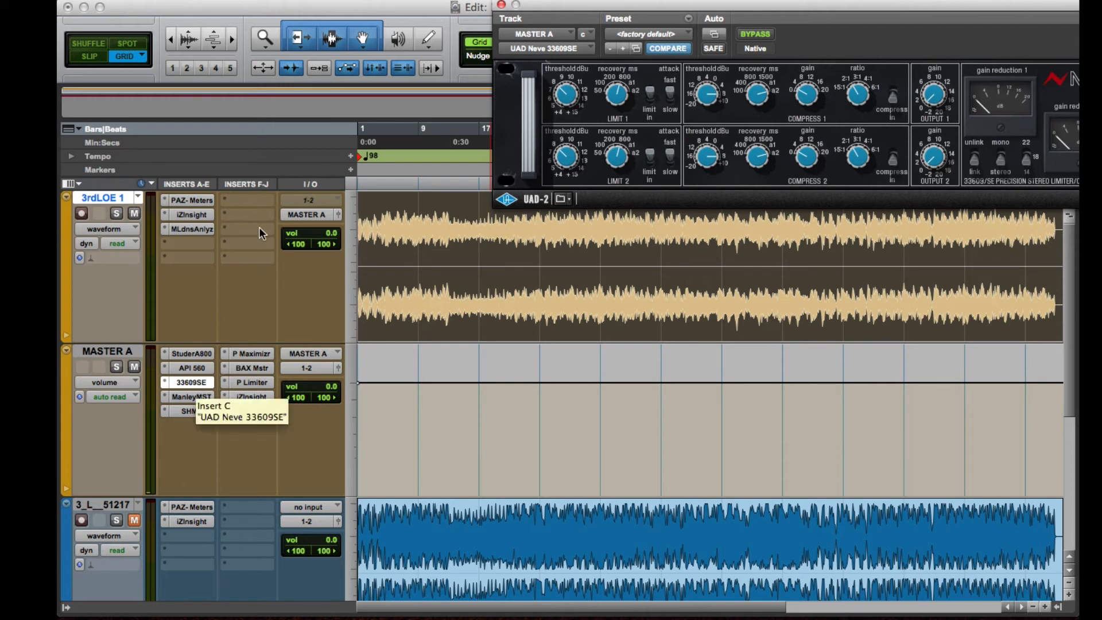
left_click_drag(542, 6, 421, 5)
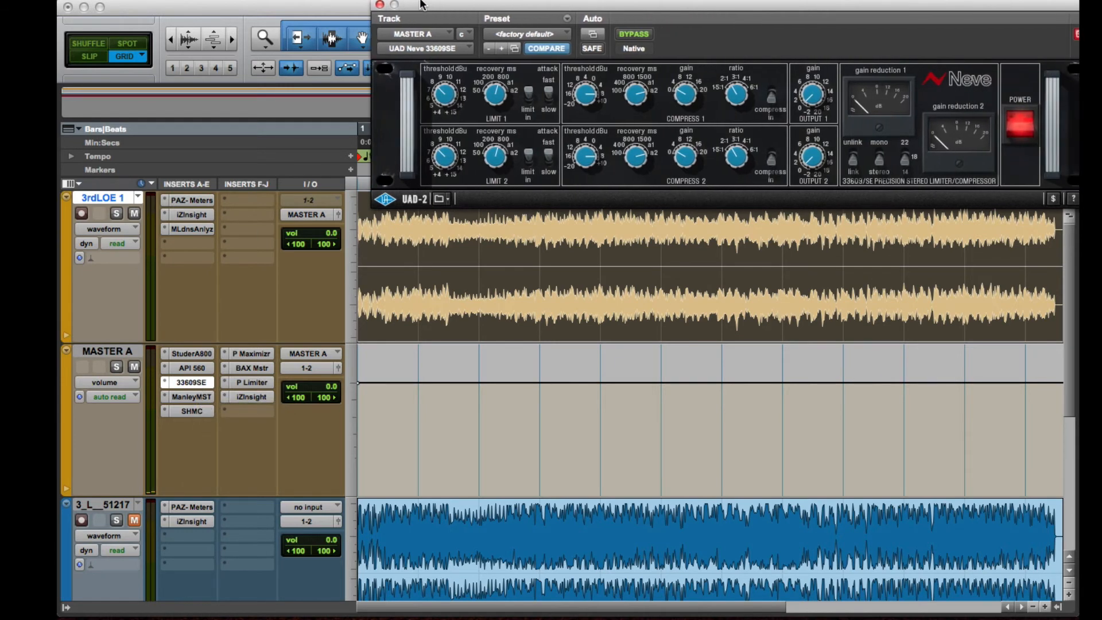
left_click(378, 6)
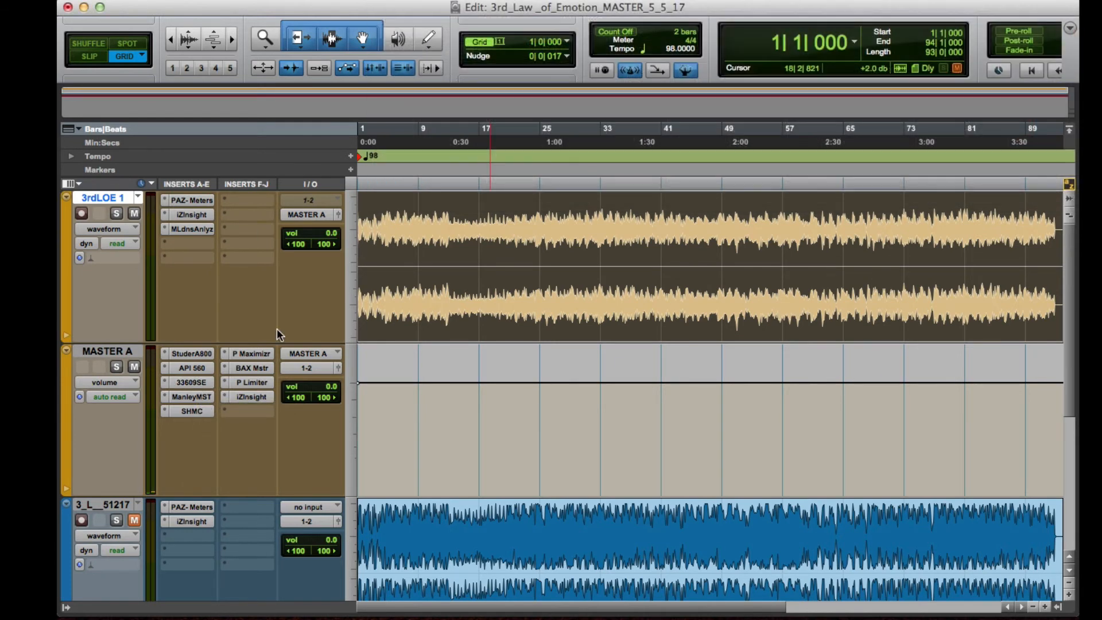
Step: View the full Shadow Hills Mastering Compressor on the MASTER A track, then close the plug-in window
left_click(191, 410)
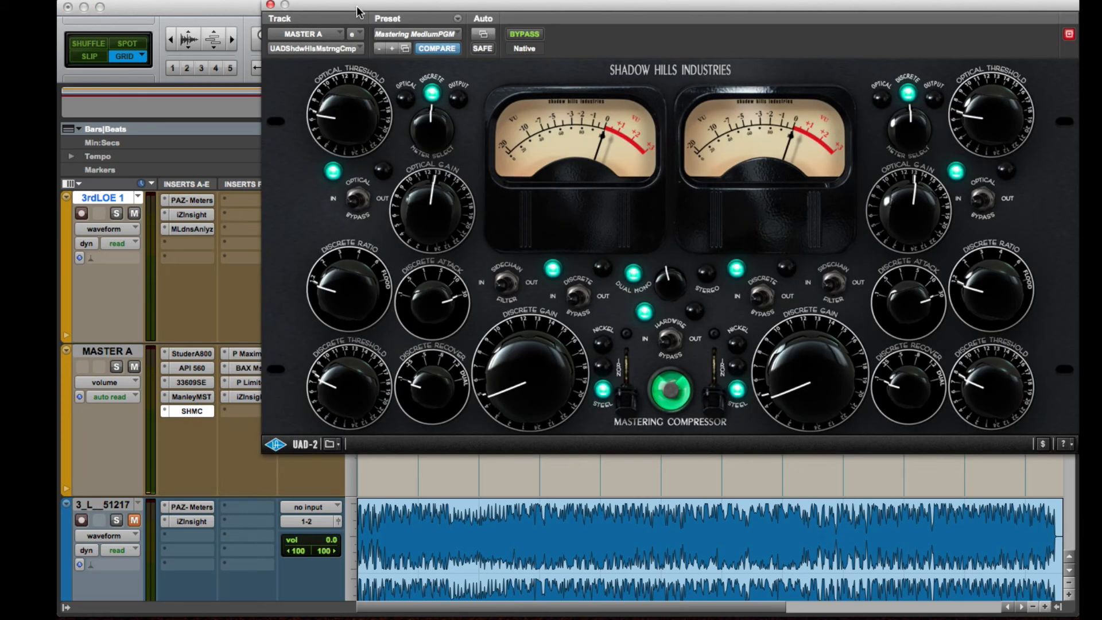
left_click_drag(357, 8, 314, 8)
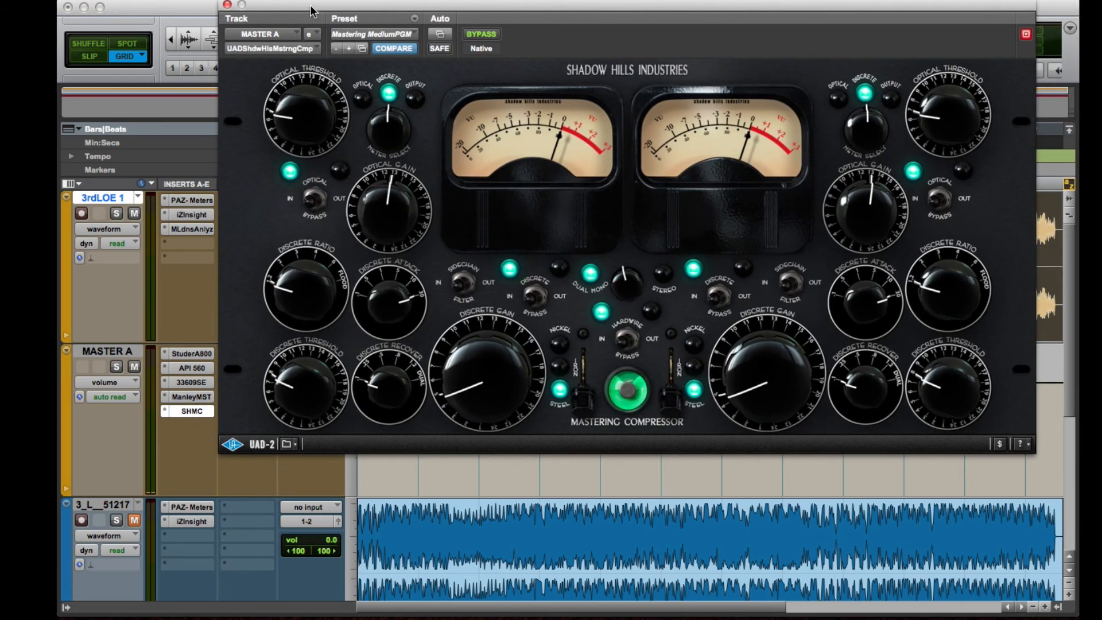
left_click(227, 6)
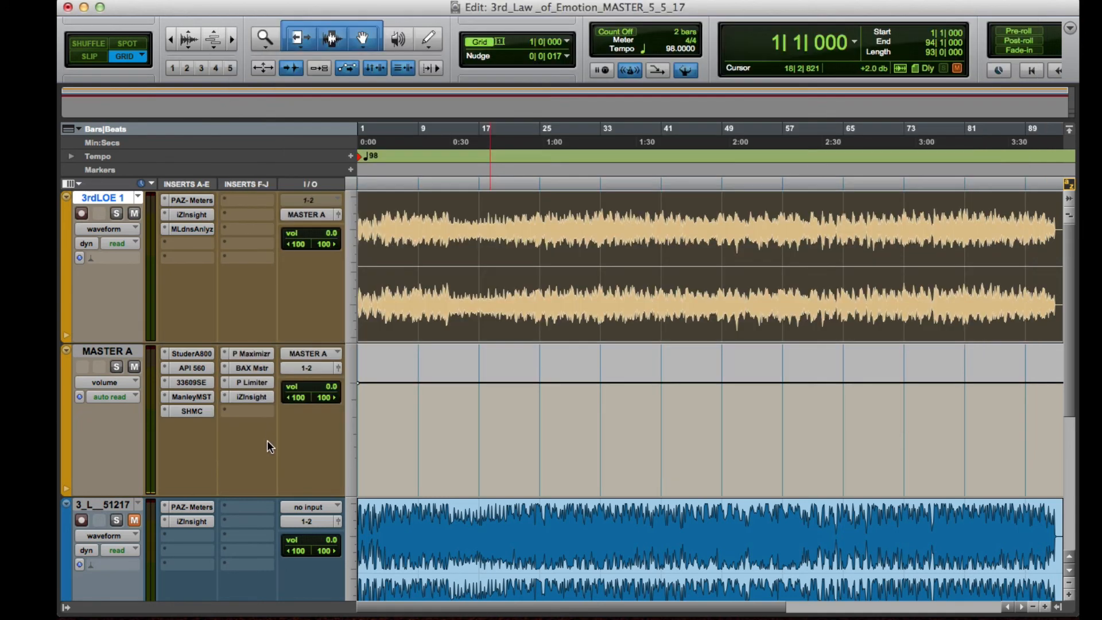